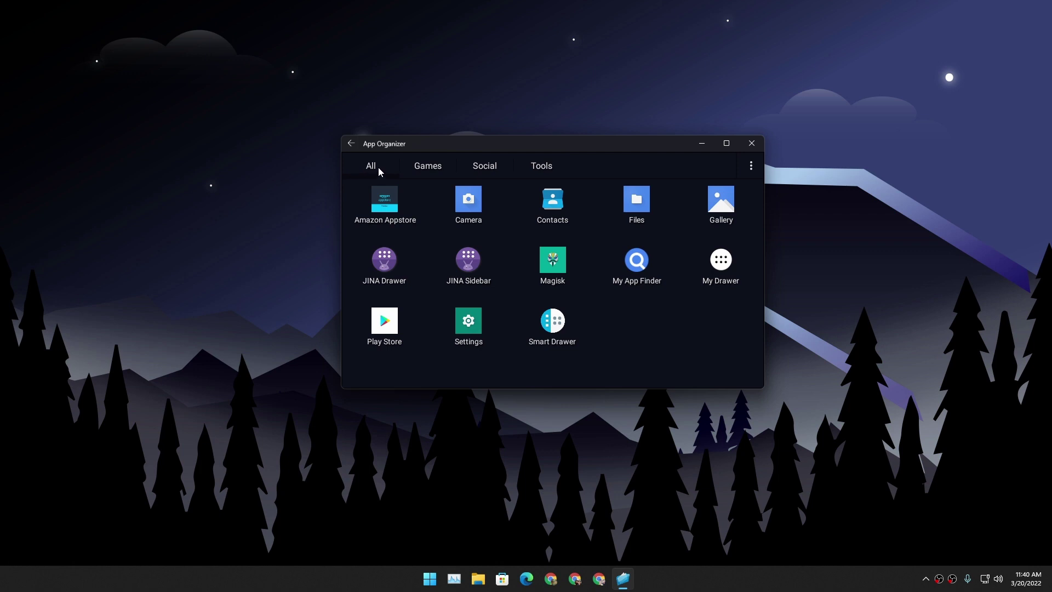
{"action": "left_click", "coordinate": [493, 169]}
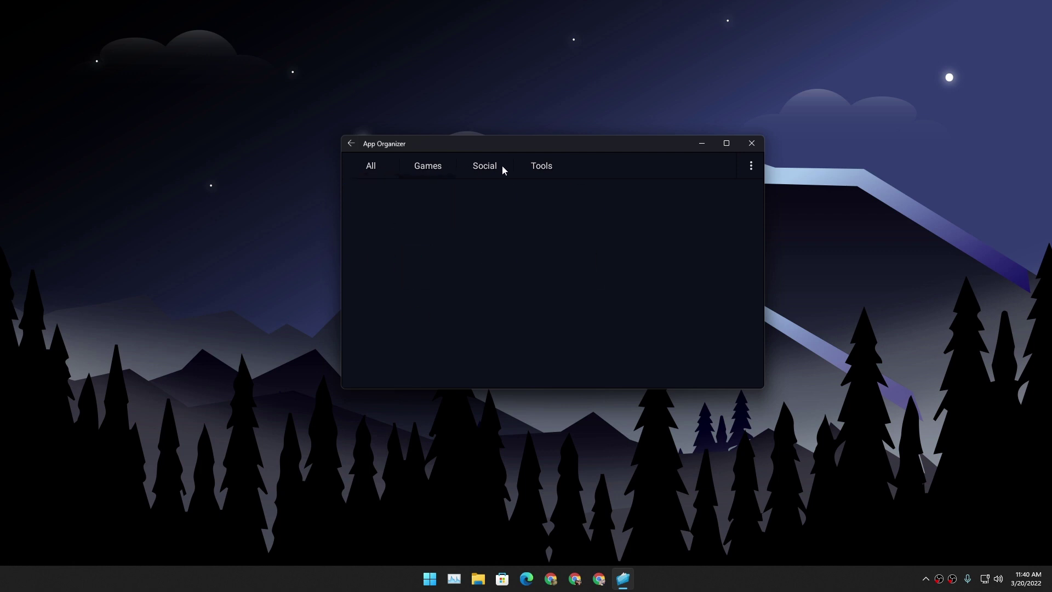
{"action": "left_click", "coordinate": [377, 166]}
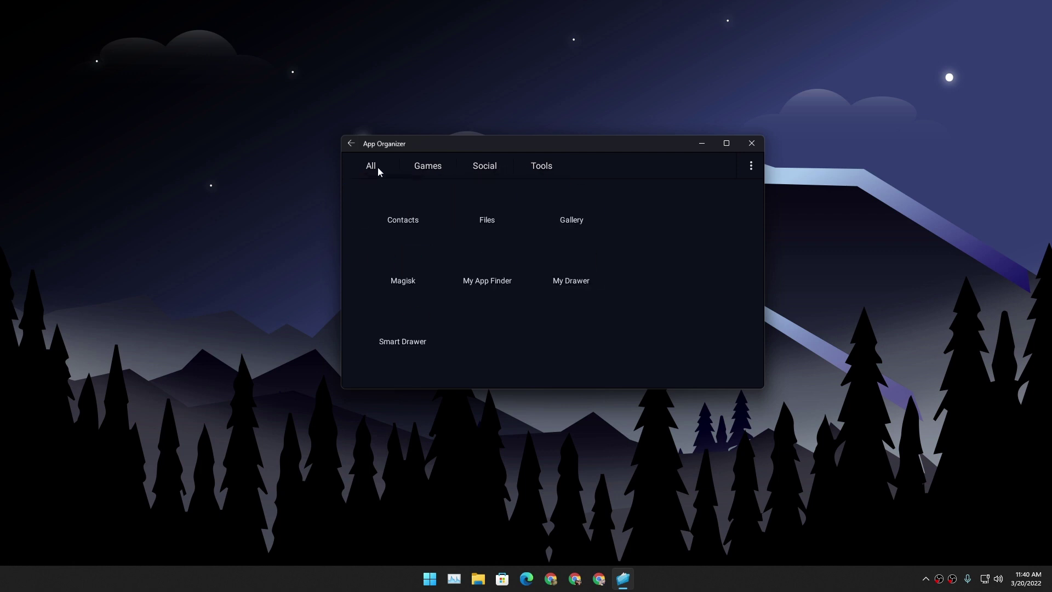
{"action": "left_click", "coordinate": [426, 166]}
{"action": "left_click", "coordinate": [485, 166]}
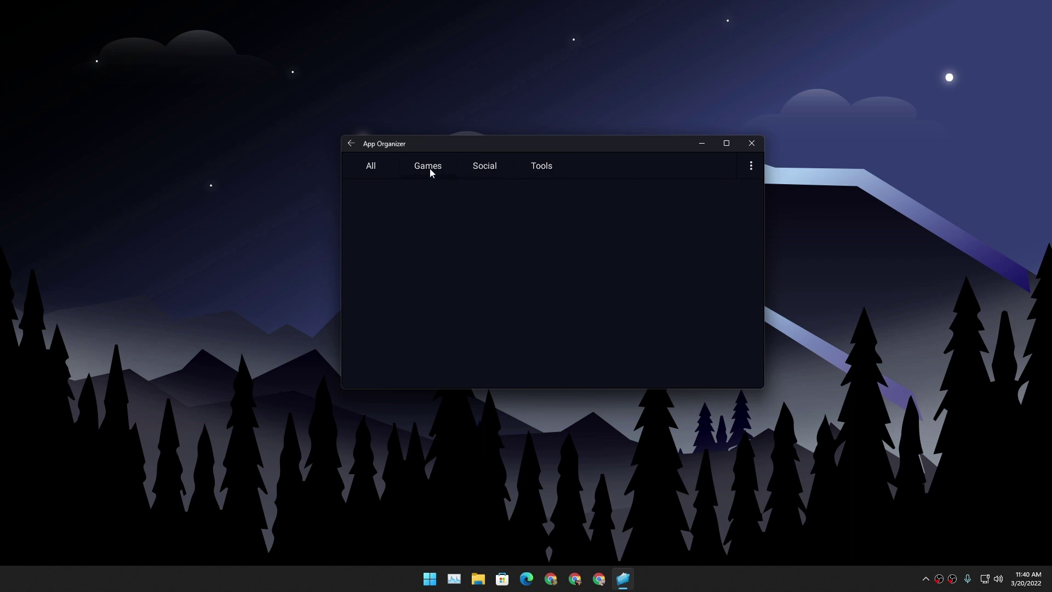
{"action": "left_click", "coordinate": [550, 171]}
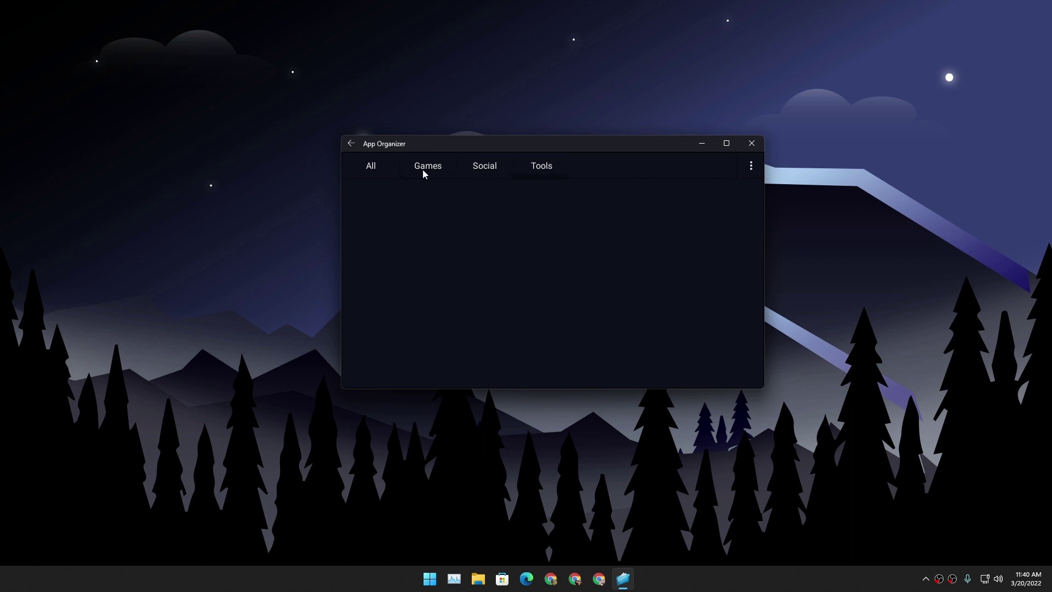
{"action": "left_click", "coordinate": [373, 170]}
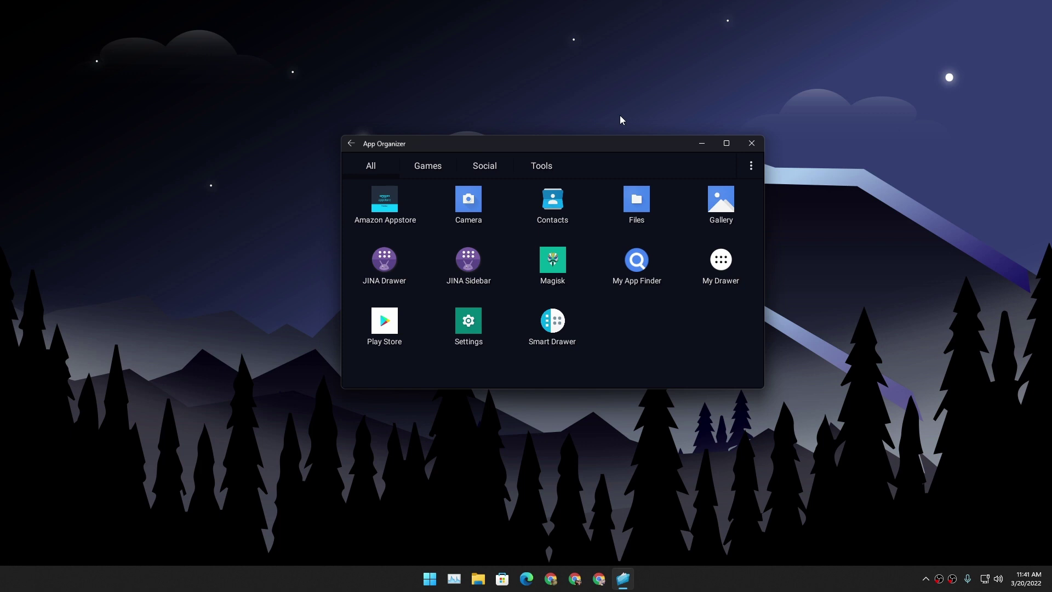
{"action": "left_click_drag", "start_coordinate": [624, 146], "coordinate": [580, 140]}
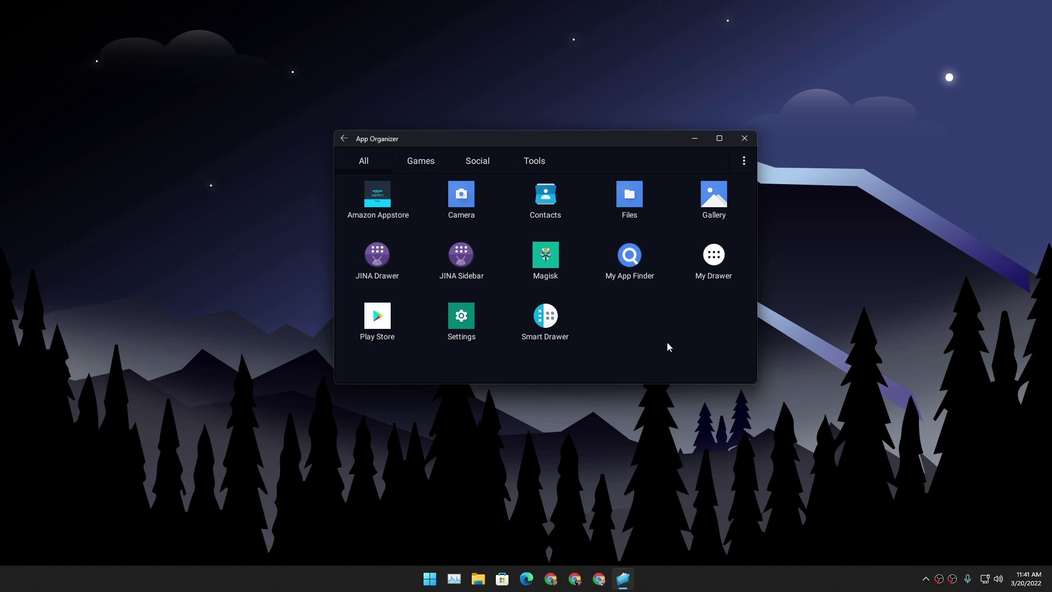
{"action": "left_click", "coordinate": [548, 211]}
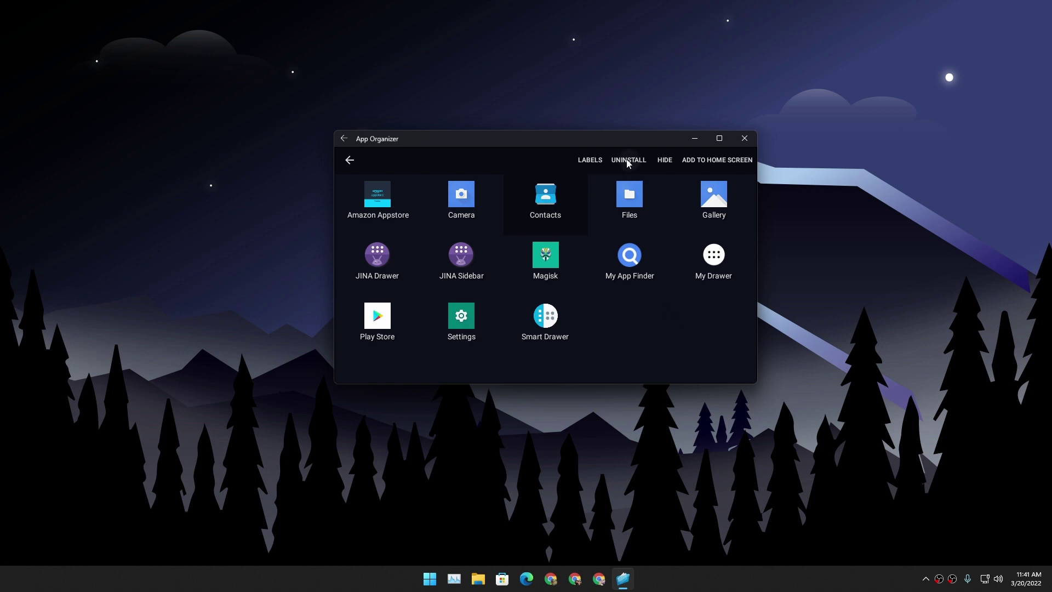
{"action": "left_click_drag", "start_coordinate": [507, 142], "coordinate": [521, 144]}
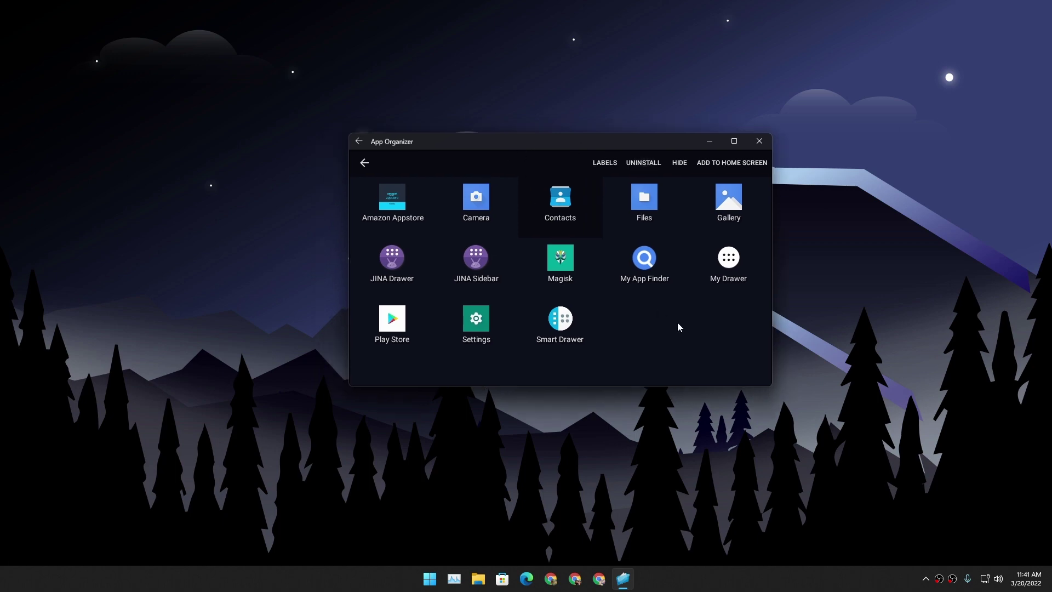
{"action": "left_click", "coordinate": [392, 318]}
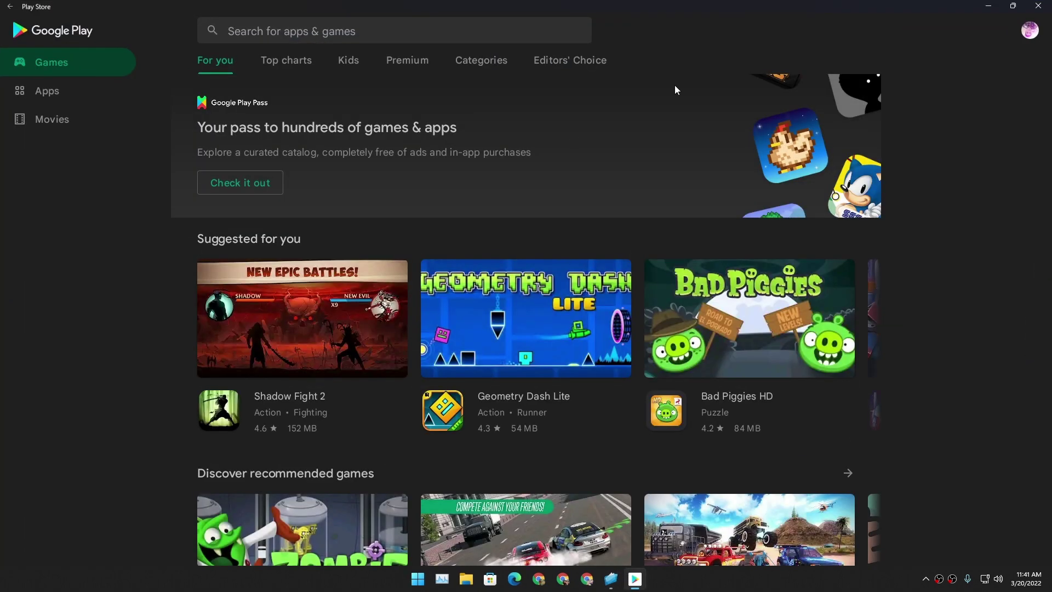
{"action": "left_click", "coordinate": [1012, 5]}
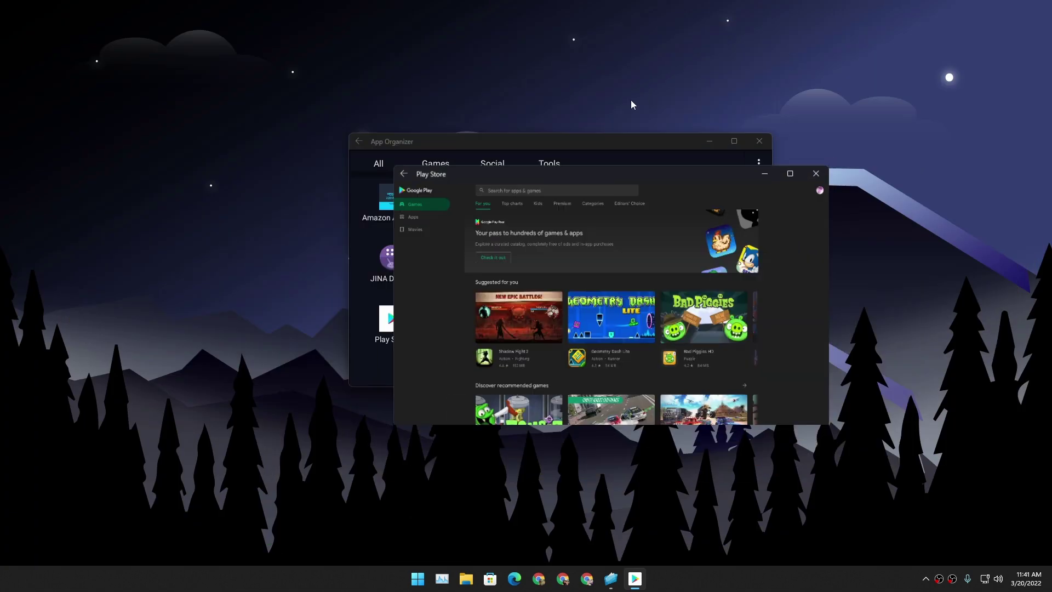
{"action": "left_click", "coordinate": [814, 178]}
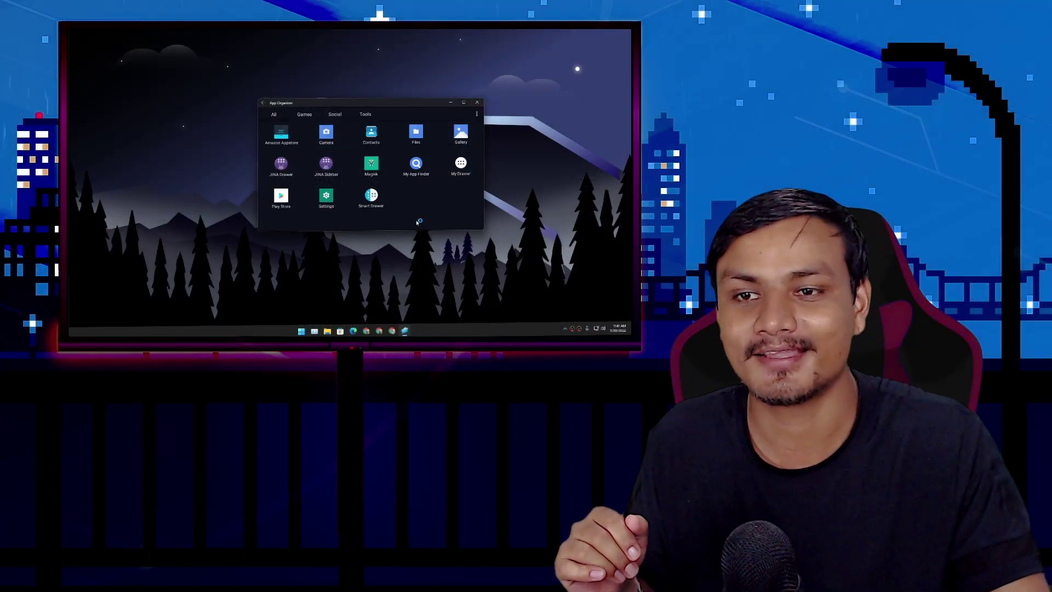
Launch Smart Drawer from Start, move its window right, and browse the Internet through Settings categories
{"action": "left_click", "coordinate": [308, 330]}
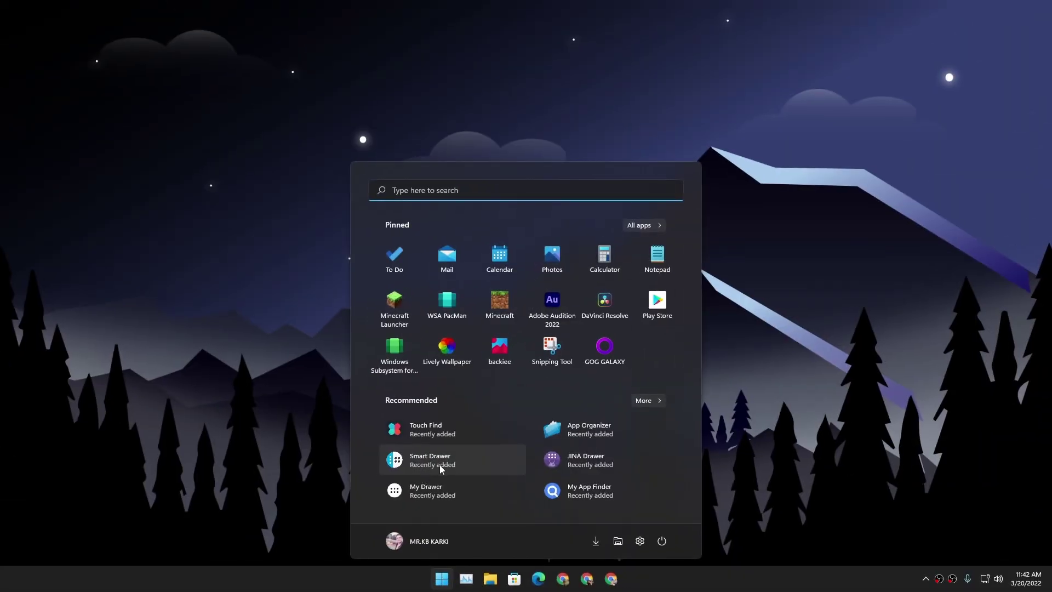
{"action": "left_click", "coordinate": [440, 465]}
{"action": "left_click_drag", "start_coordinate": [288, 58], "coordinate": [570, 130]}
{"action": "left_click", "coordinate": [357, 193]}
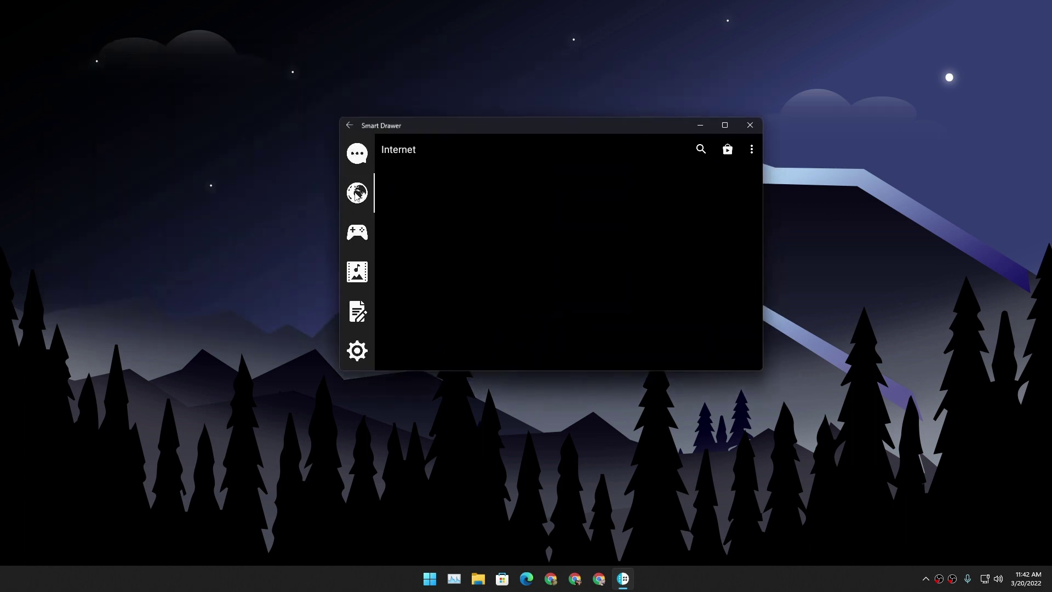
{"action": "left_click", "coordinate": [357, 234]}
{"action": "left_click", "coordinate": [359, 280]}
{"action": "left_click", "coordinate": [359, 312]}
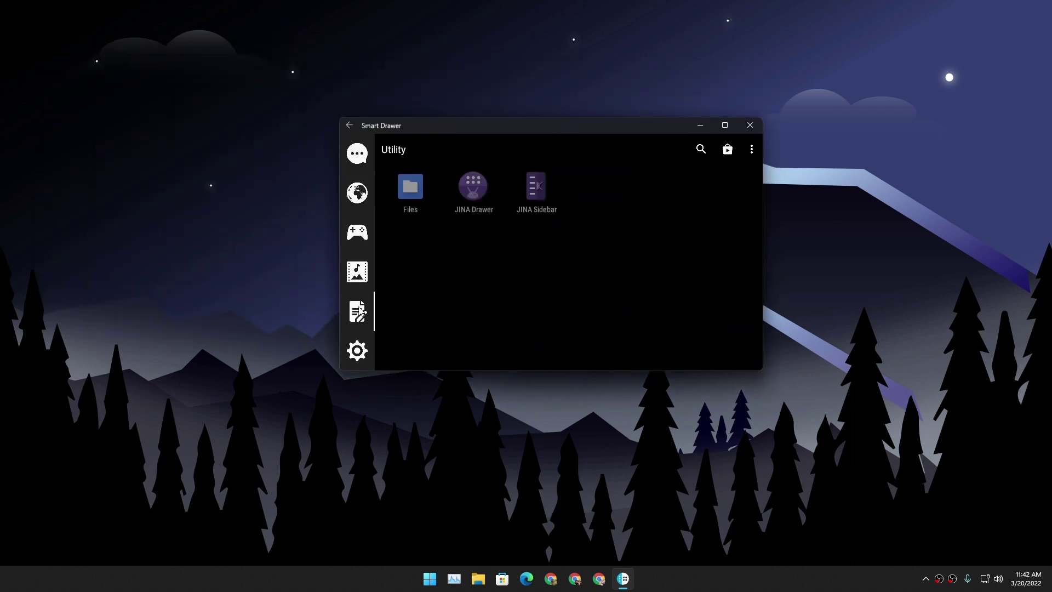
{"action": "left_click", "coordinate": [363, 351]}
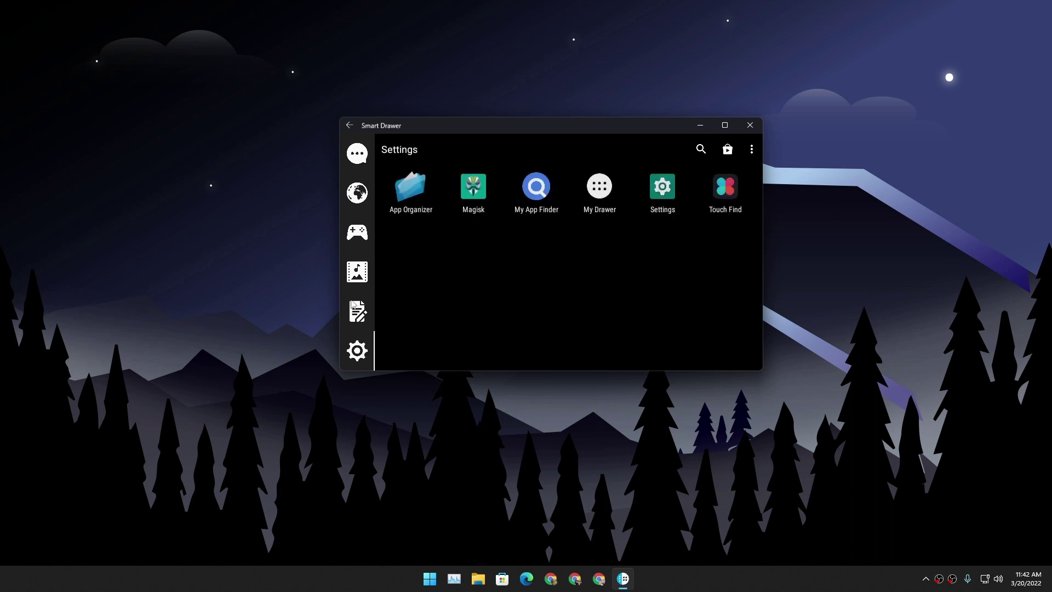
Go through the categories from Communication to Settings, then uninstall Touch Find from Settings
{"action": "left_click", "coordinate": [354, 157]}
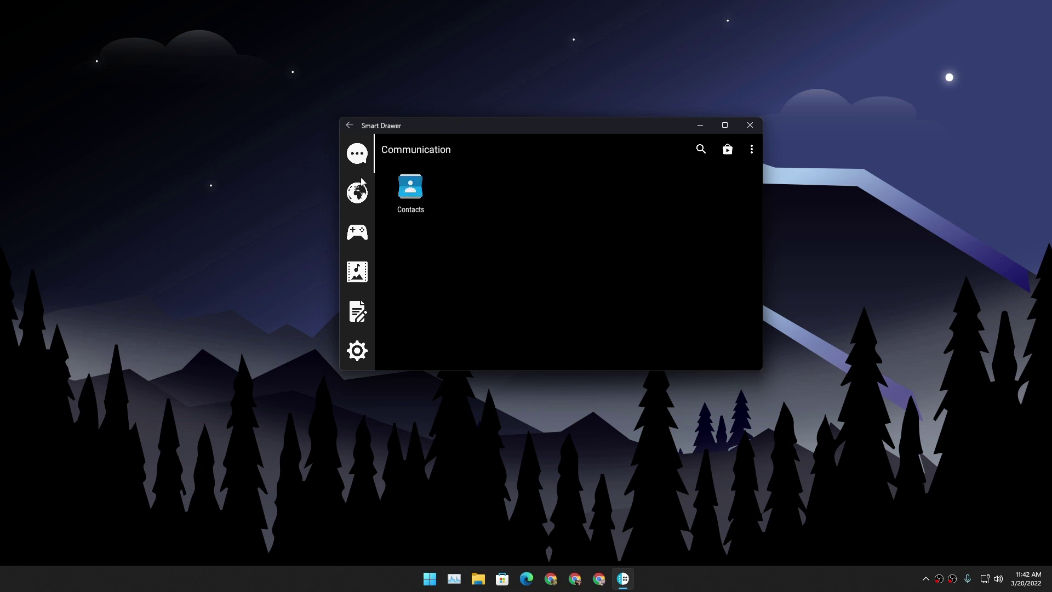
{"action": "left_click", "coordinate": [361, 196]}
{"action": "left_click", "coordinate": [357, 232]}
{"action": "left_click", "coordinate": [360, 282]}
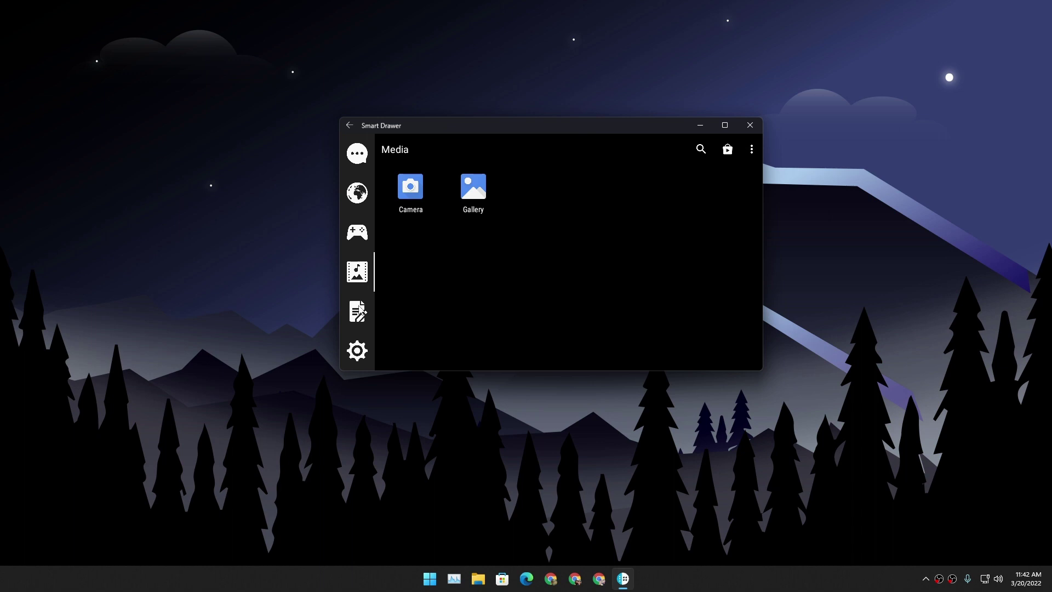
{"action": "left_click", "coordinate": [361, 310]}
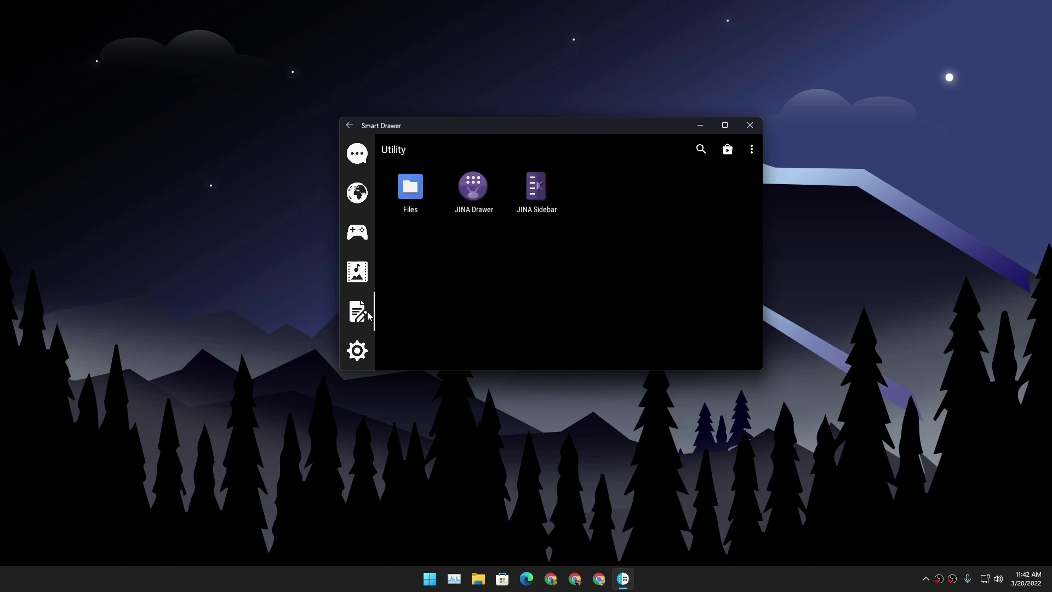
{"action": "left_click", "coordinate": [372, 344]}
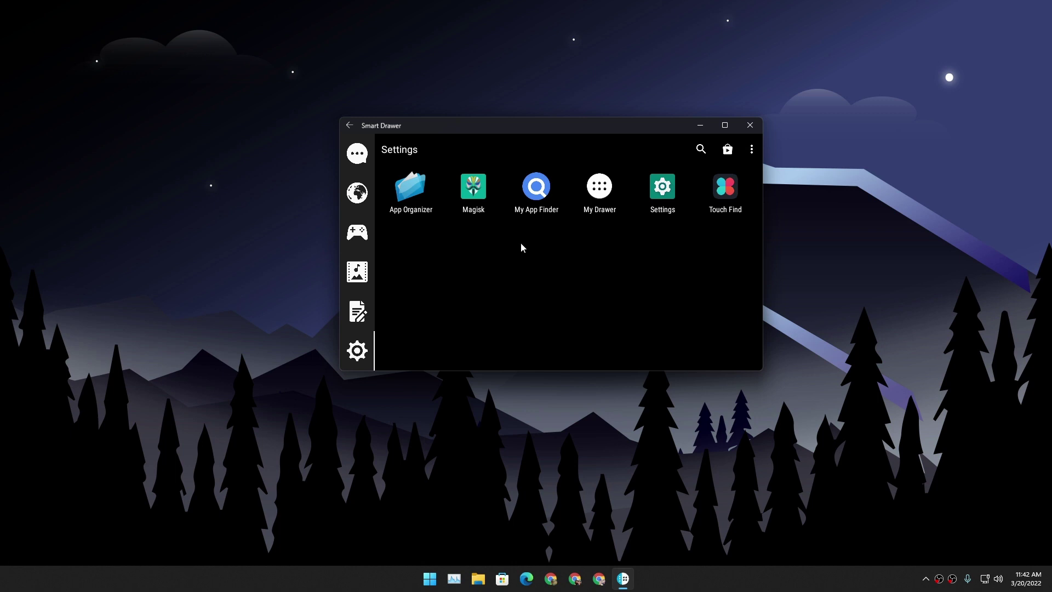
{"action": "left_click", "coordinate": [726, 191]}
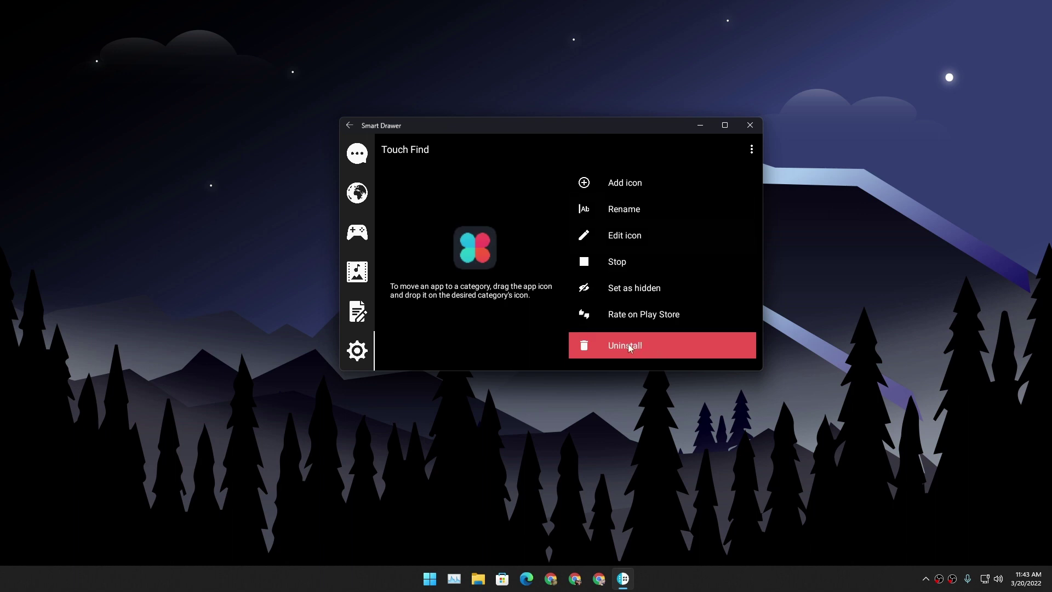
{"action": "left_click", "coordinate": [633, 347]}
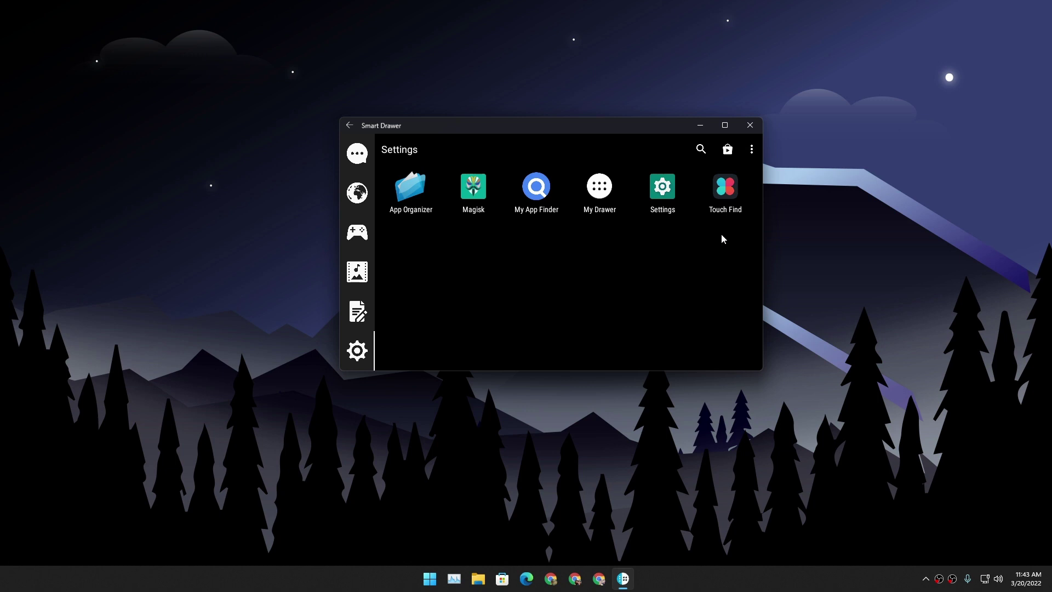
Close Smart Drawer and launch JINA Drawer from Start's recently added apps, moving it right
{"action": "left_click", "coordinate": [750, 125]}
{"action": "key", "text": "super"}
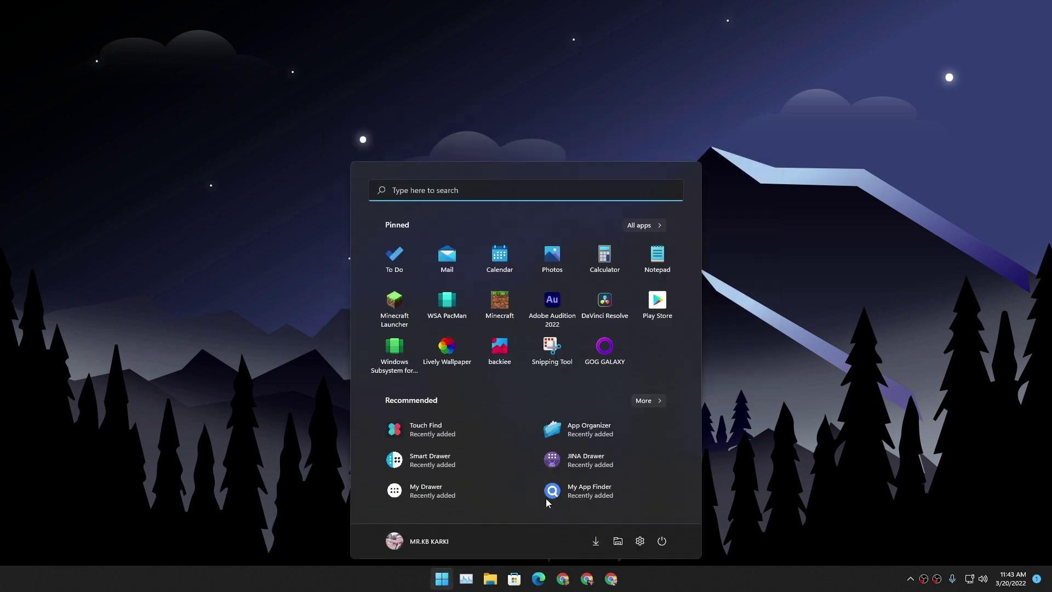
{"action": "left_click", "coordinate": [579, 459]}
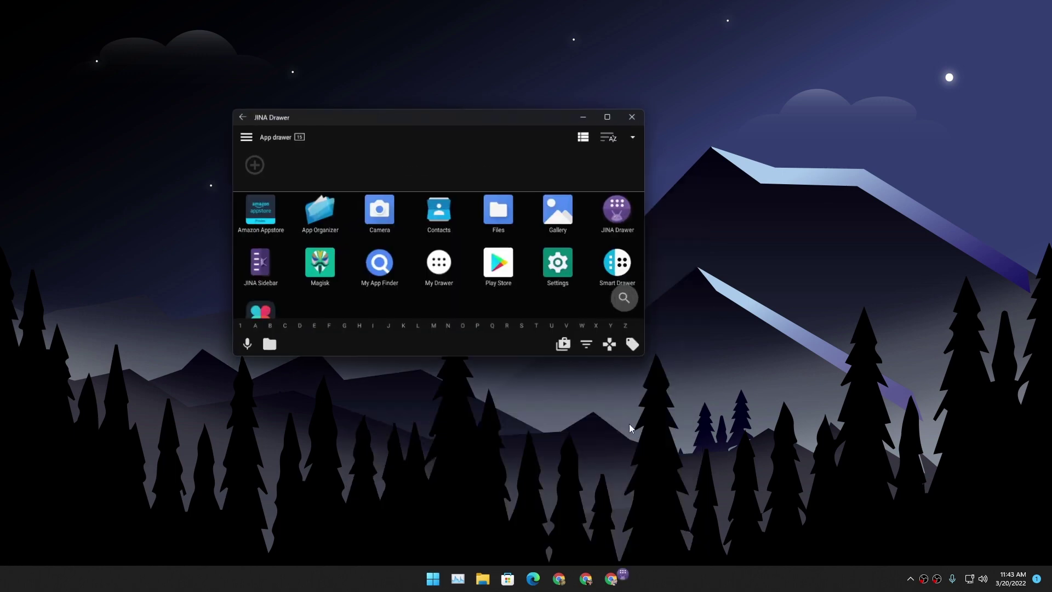
{"action": "left_click_drag", "start_coordinate": [415, 112], "coordinate": [542, 119]}
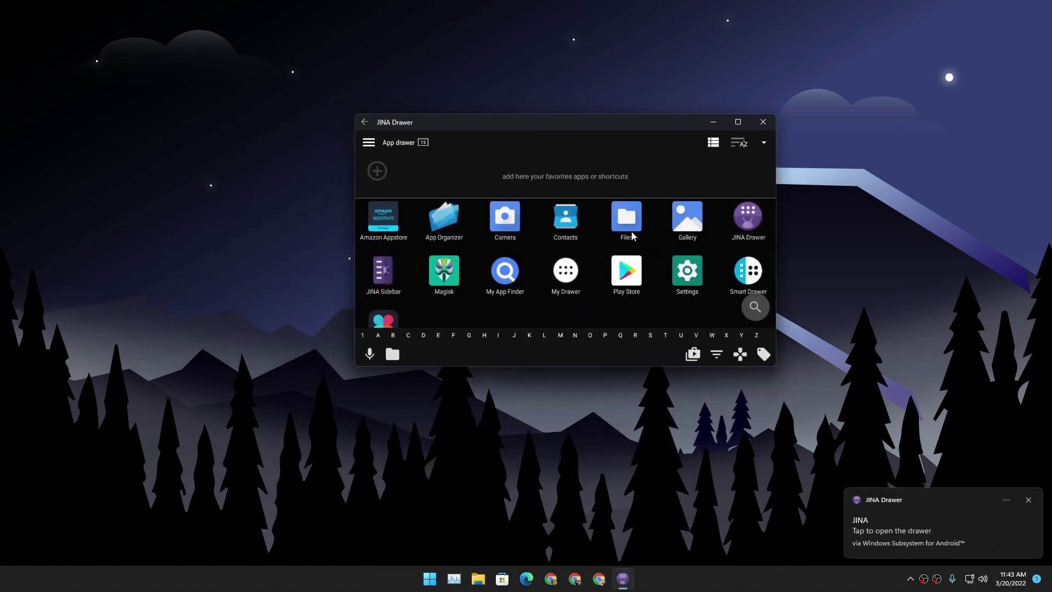
Jump through the app list by letter (M, Q, S) and back to the top
{"action": "scroll", "coordinate": [545, 301], "scroll_direction": "down", "scroll_amount": 2}
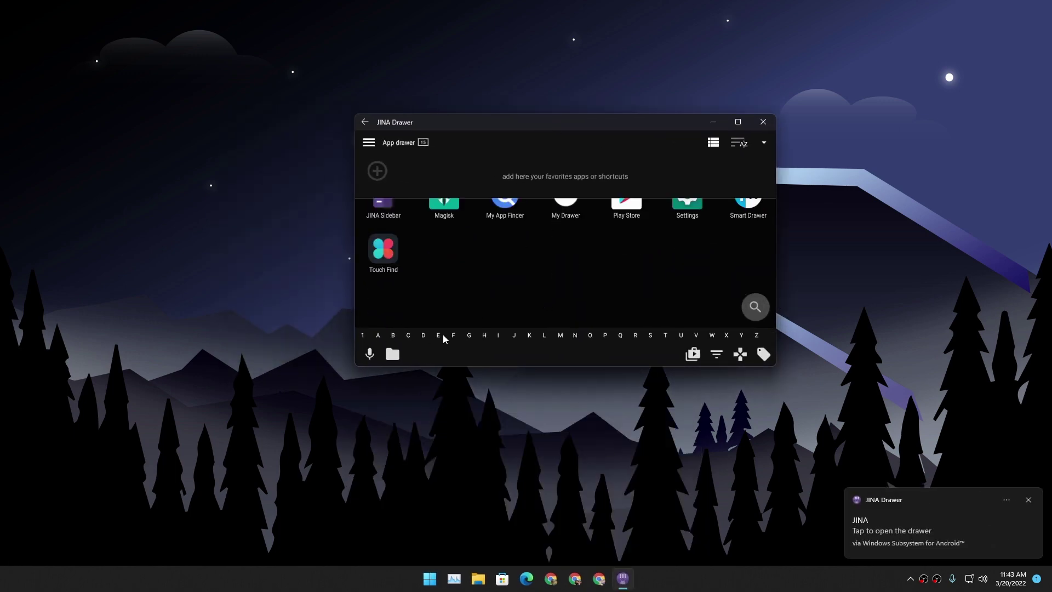
{"action": "left_click", "coordinate": [545, 338]}
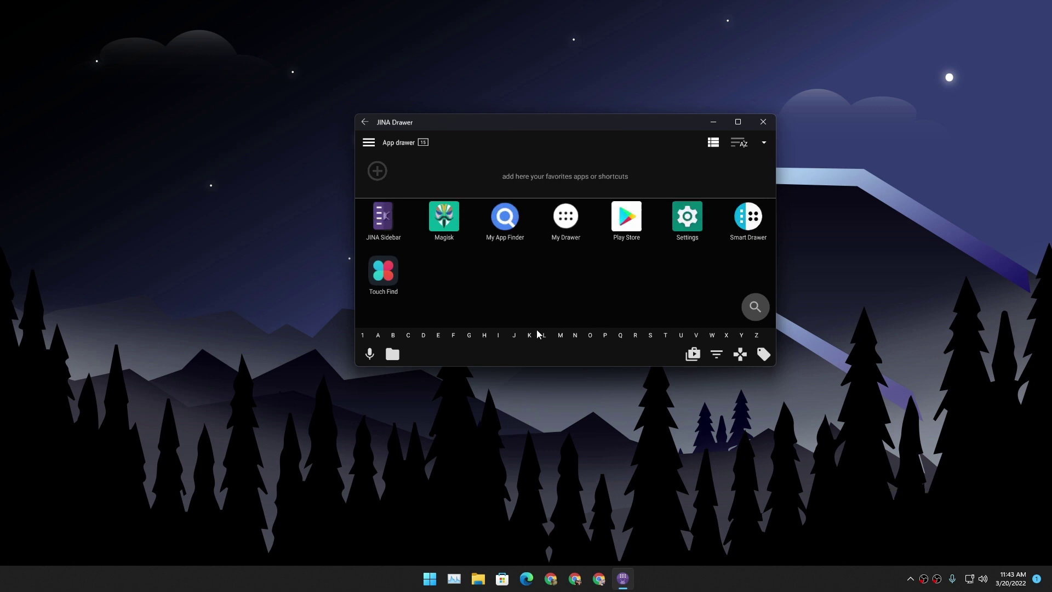
{"action": "left_click", "coordinate": [565, 337]}
{"action": "left_click", "coordinate": [618, 337]}
{"action": "left_click", "coordinate": [649, 337]}
{"action": "left_click", "coordinate": [436, 334]}
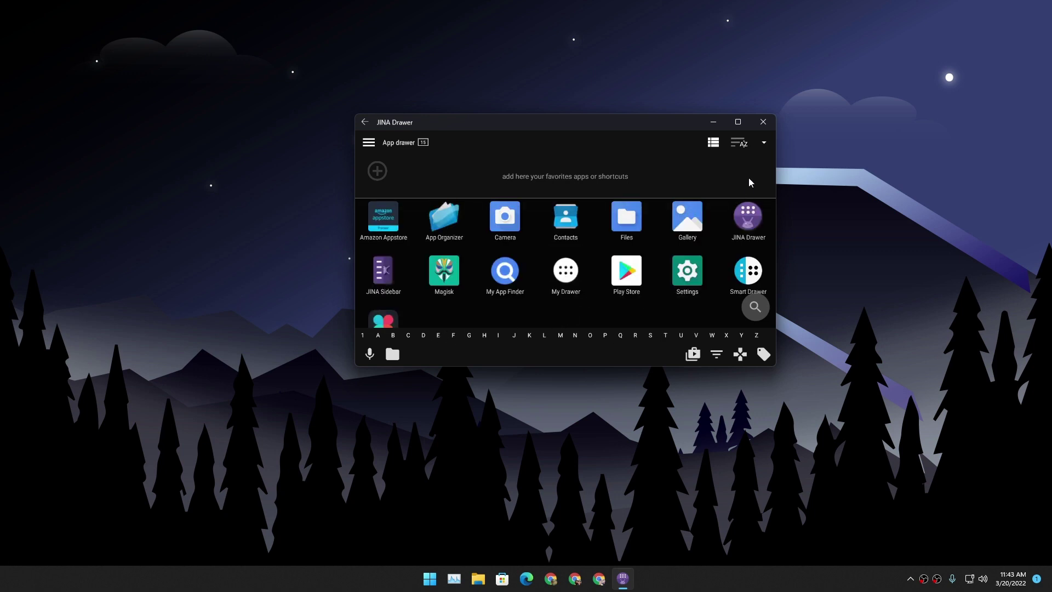
Sort the apps by most recently installed so Touch Find comes first, dismissing the add panel
{"action": "left_click", "coordinate": [738, 142]}
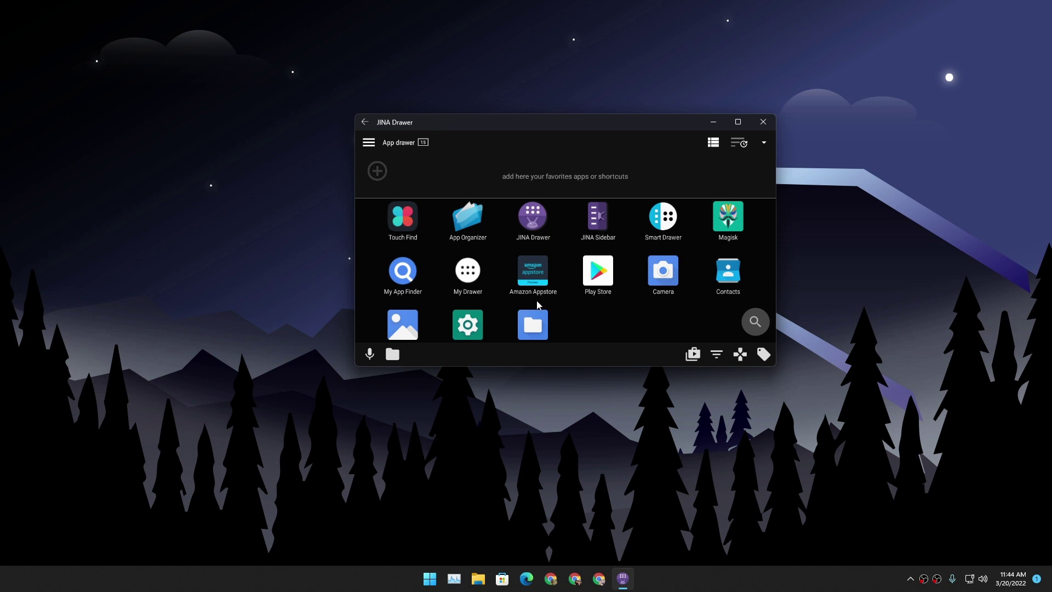
{"action": "left_click", "coordinate": [378, 172]}
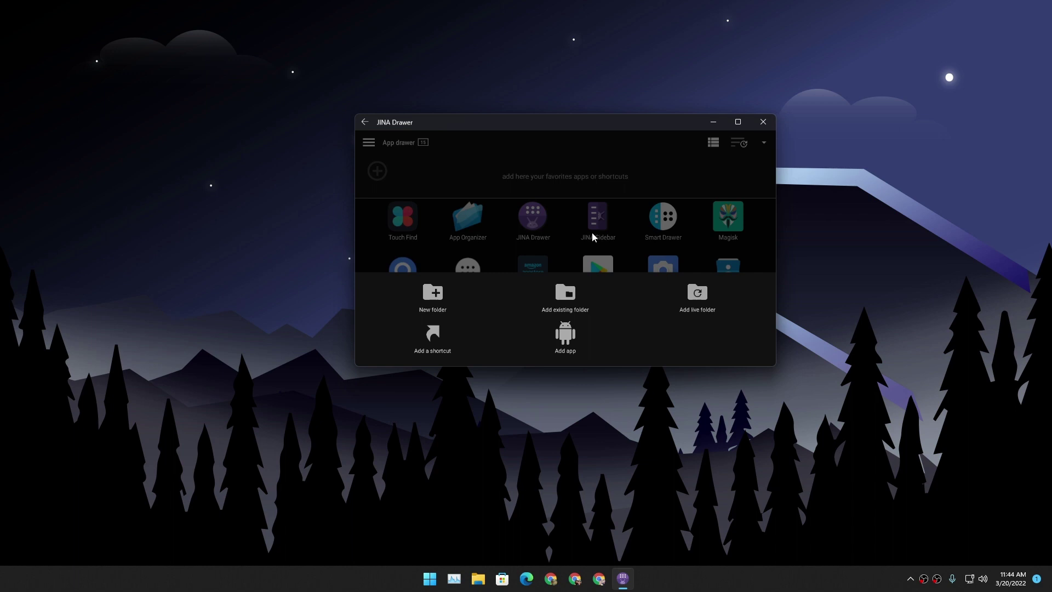
{"action": "left_click", "coordinate": [563, 176]}
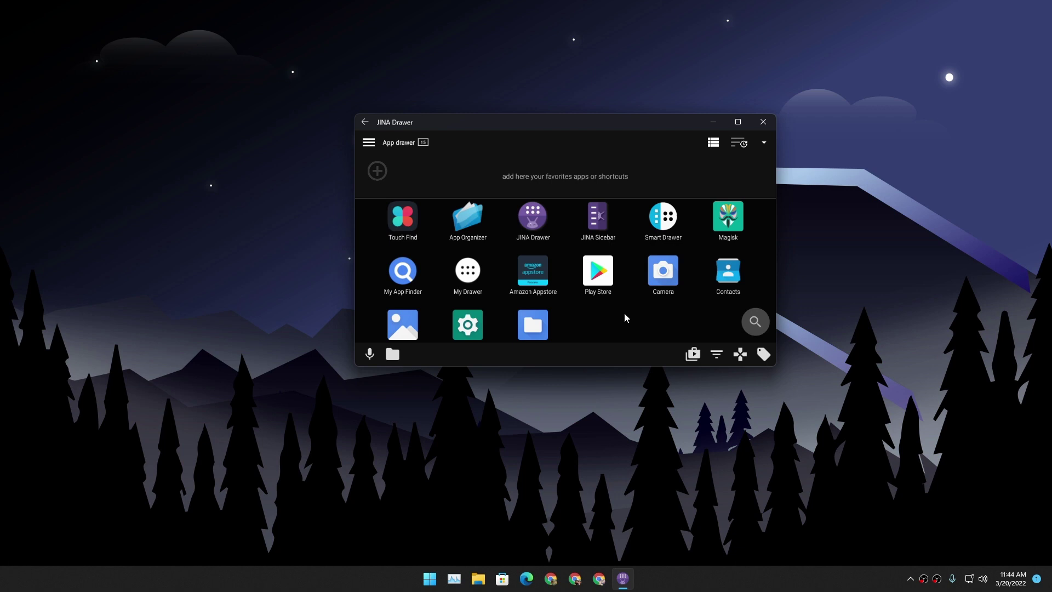
{"action": "right_click", "coordinate": [403, 217]}
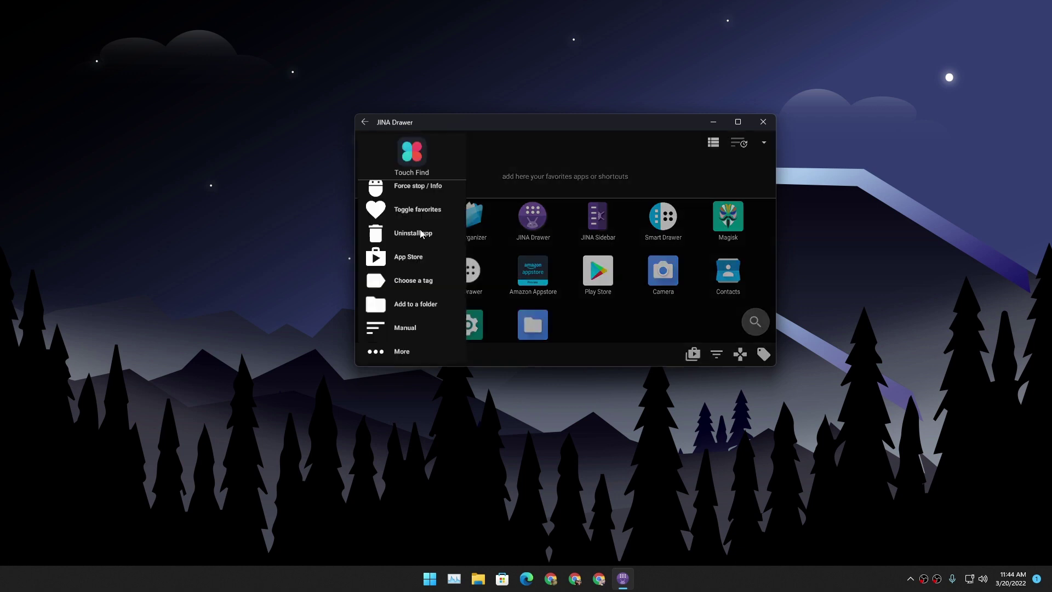
{"action": "left_click", "coordinate": [425, 235]}
{"action": "left_click_drag", "start_coordinate": [295, 39], "coordinate": [560, 130]}
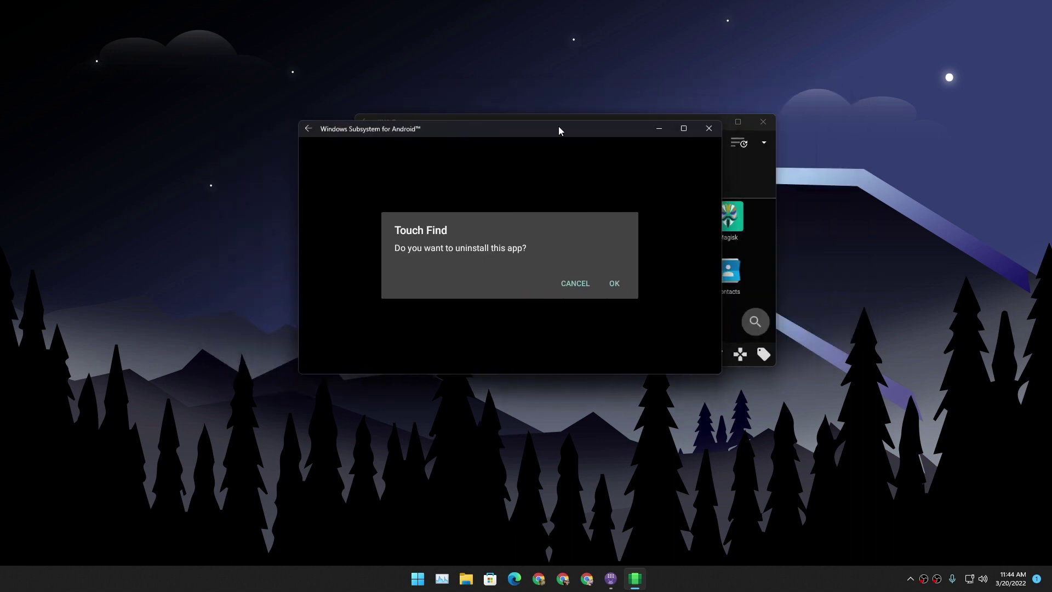
{"action": "left_click", "coordinate": [721, 172]}
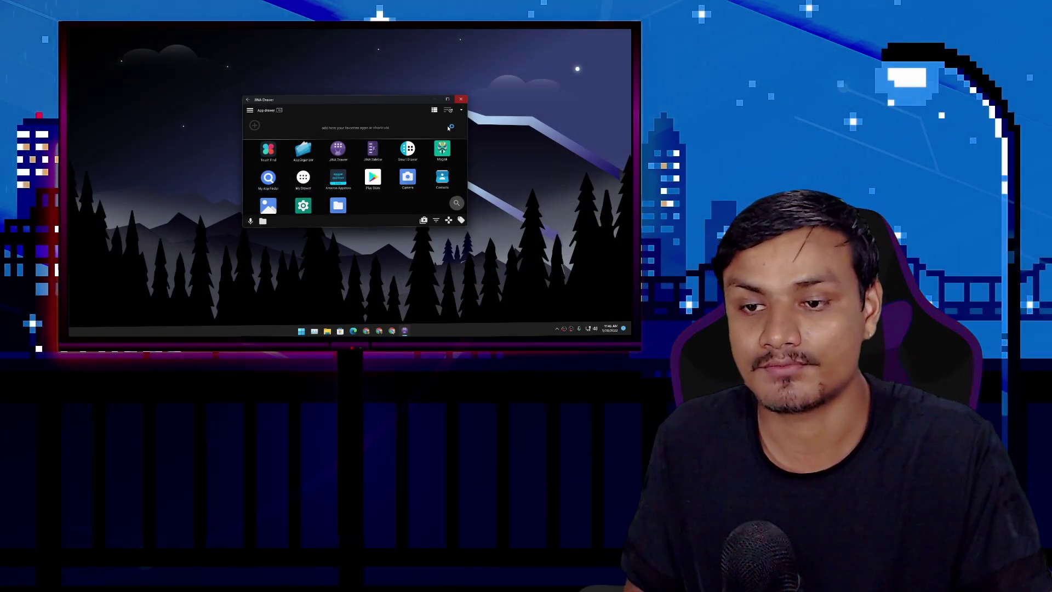
Launch My Drawer from Start and cycle through the Other, Personalization and Tools tabs back to All
{"action": "key", "text": "super"}
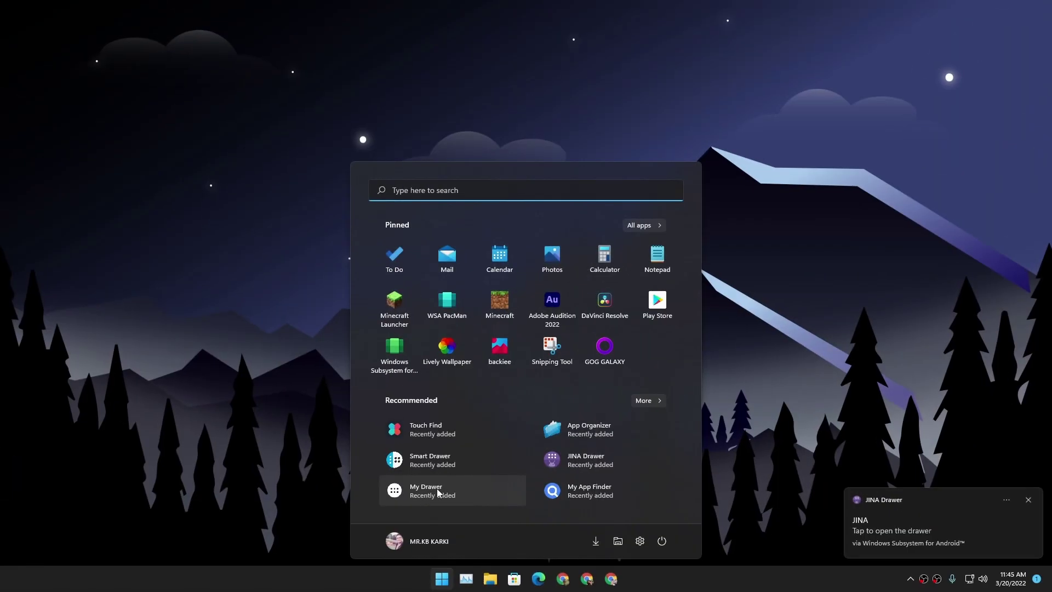
{"action": "left_click", "coordinate": [439, 492]}
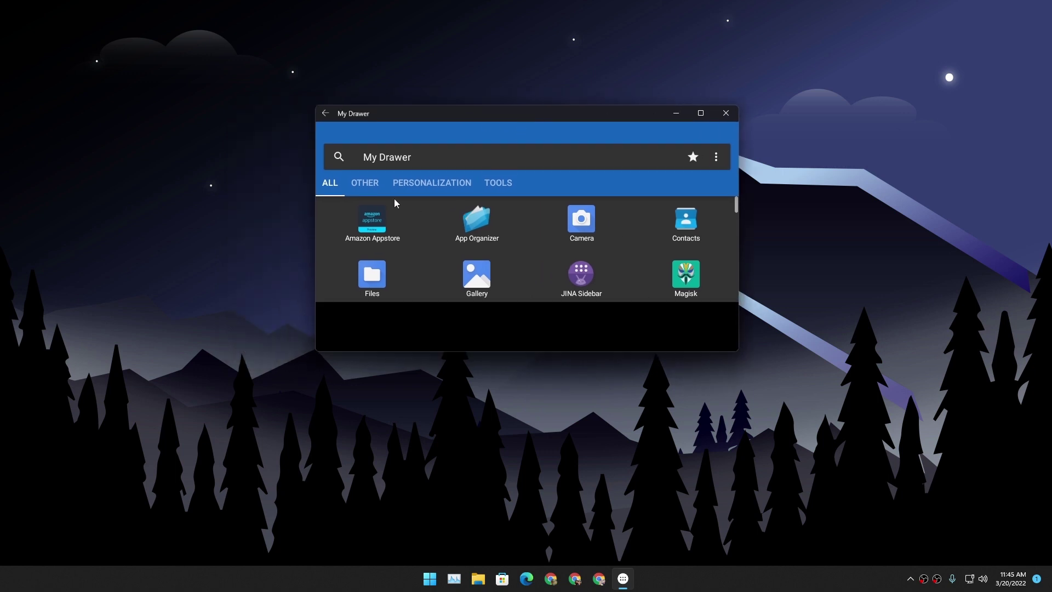
{"action": "left_click", "coordinate": [365, 183]}
{"action": "left_click", "coordinate": [431, 182]}
{"action": "left_click", "coordinate": [498, 183]}
{"action": "left_click", "coordinate": [428, 183]}
{"action": "left_click", "coordinate": [370, 182]}
{"action": "left_click", "coordinate": [329, 182]}
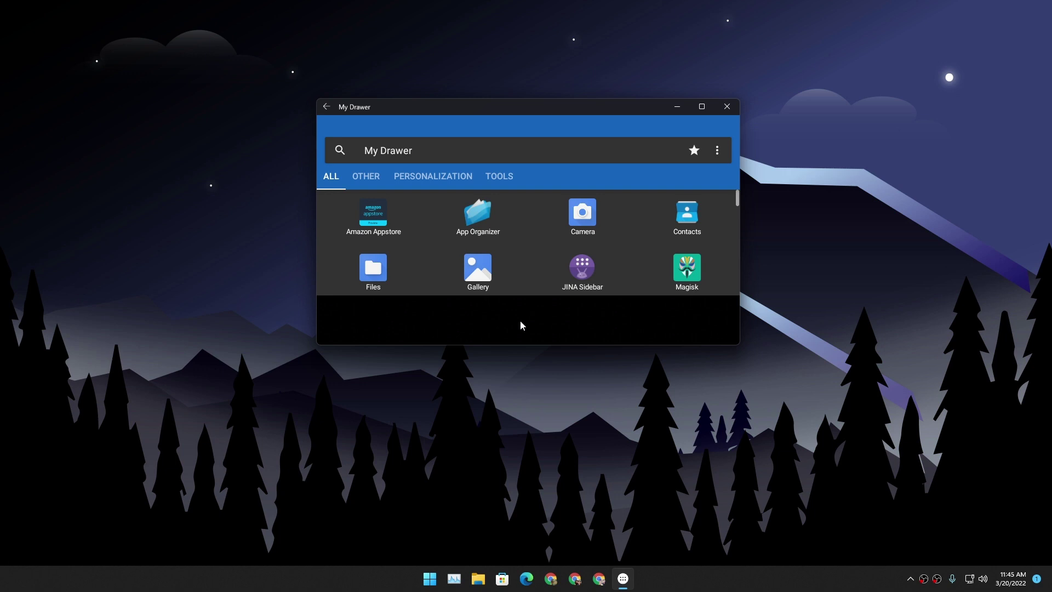
Uninstall Touch Find from My Drawer's All list and confirm with OK
{"action": "scroll", "coordinate": [670, 251], "scroll_direction": "down", "scroll_amount": 3}
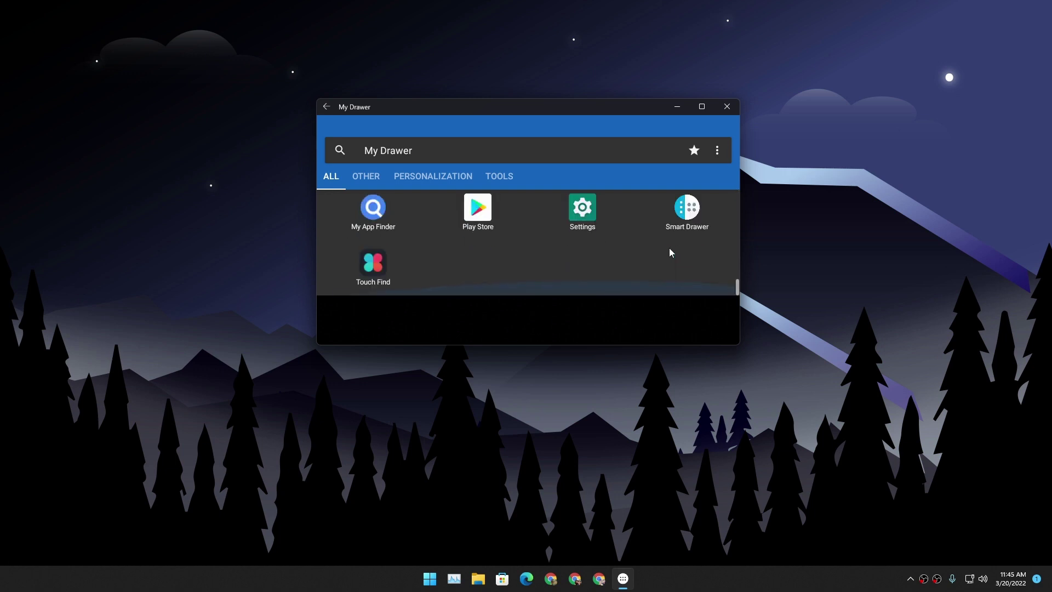
{"action": "scroll", "coordinate": [669, 248], "scroll_direction": "up", "scroll_amount": 3}
{"action": "scroll", "coordinate": [623, 225], "scroll_direction": "down", "scroll_amount": 3}
{"action": "right_click", "coordinate": [374, 269]}
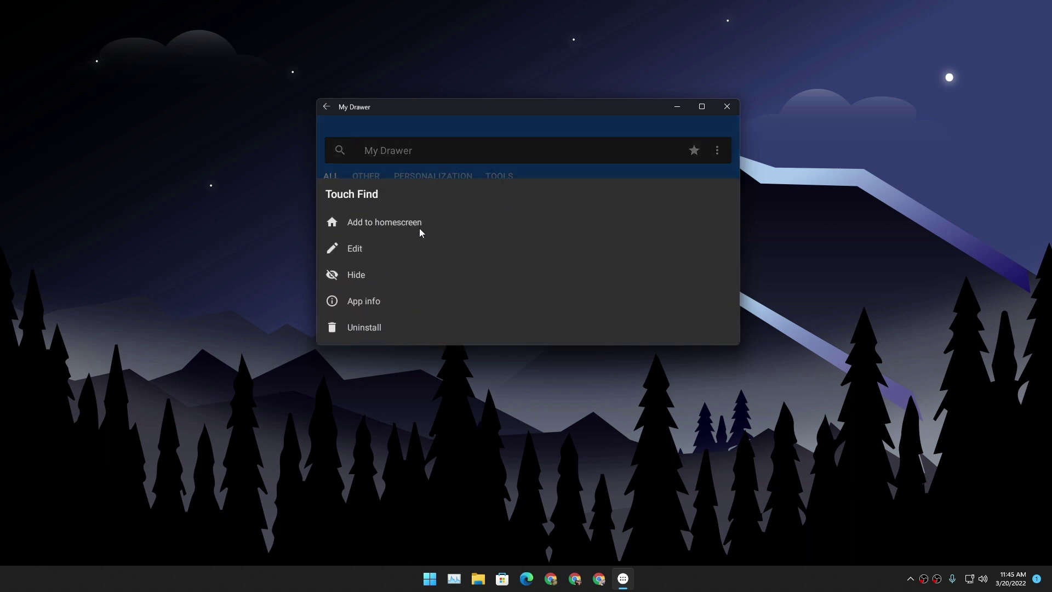
{"action": "left_click", "coordinate": [378, 327]}
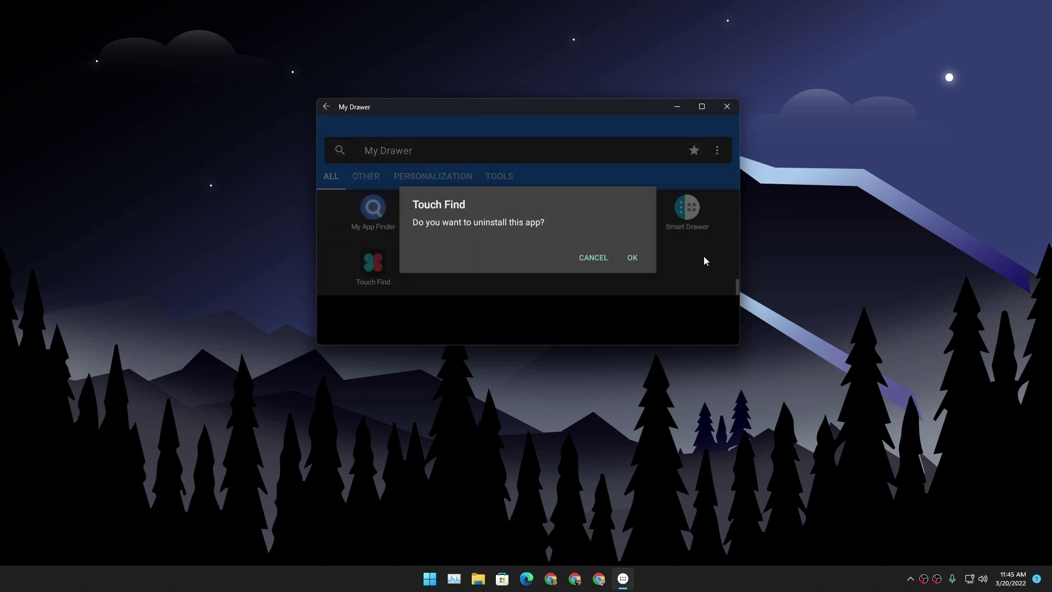
{"action": "left_click", "coordinate": [632, 258]}
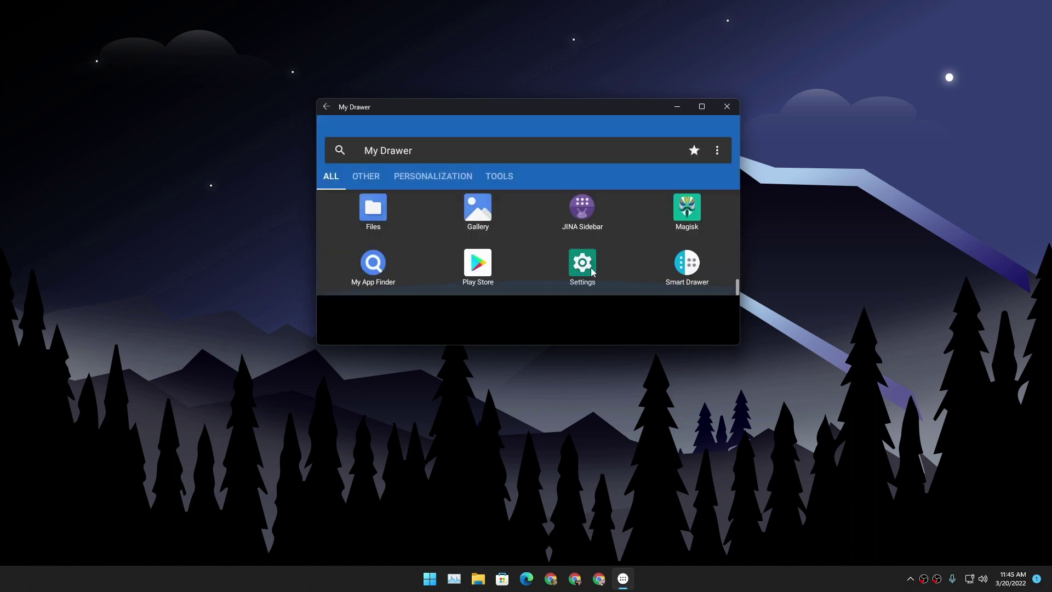
Close the My Drawer window and bring up the Start menu
{"action": "scroll", "coordinate": [550, 276], "scroll_direction": "up", "scroll_amount": 3}
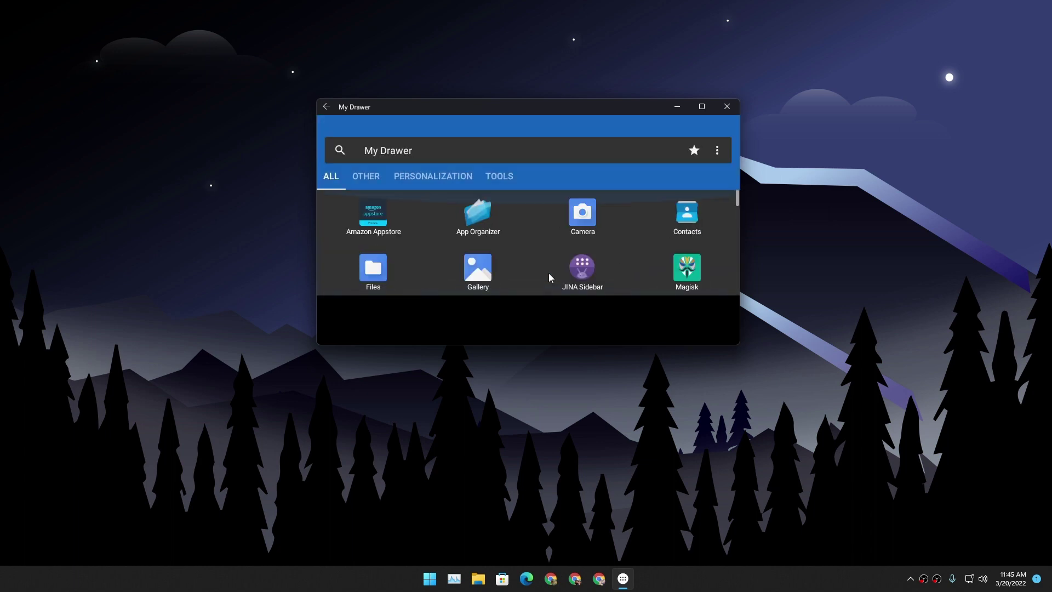
{"action": "left_click", "coordinate": [727, 106]}
{"action": "key", "text": "super"}
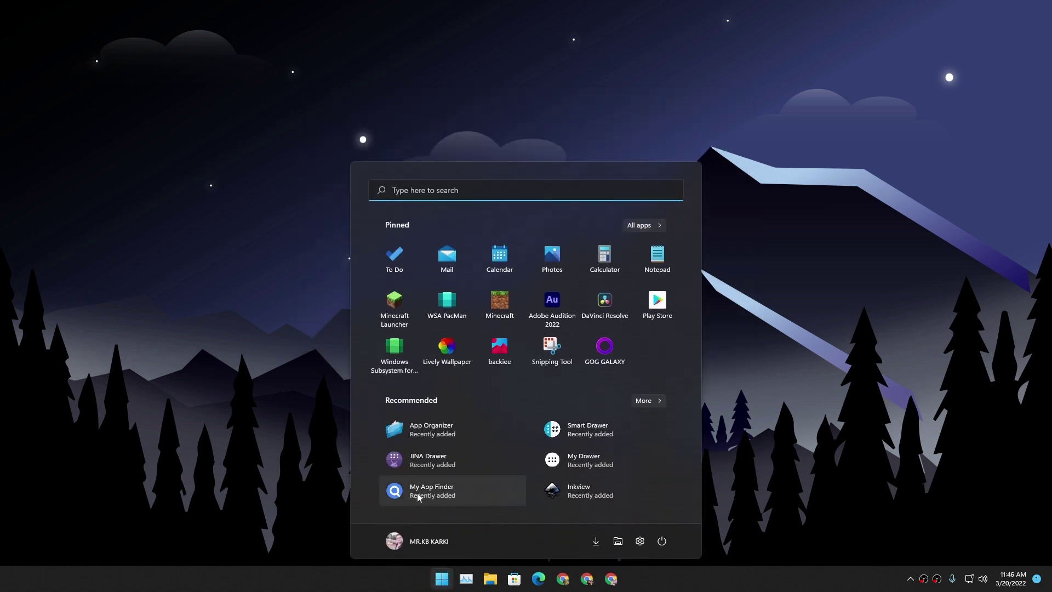